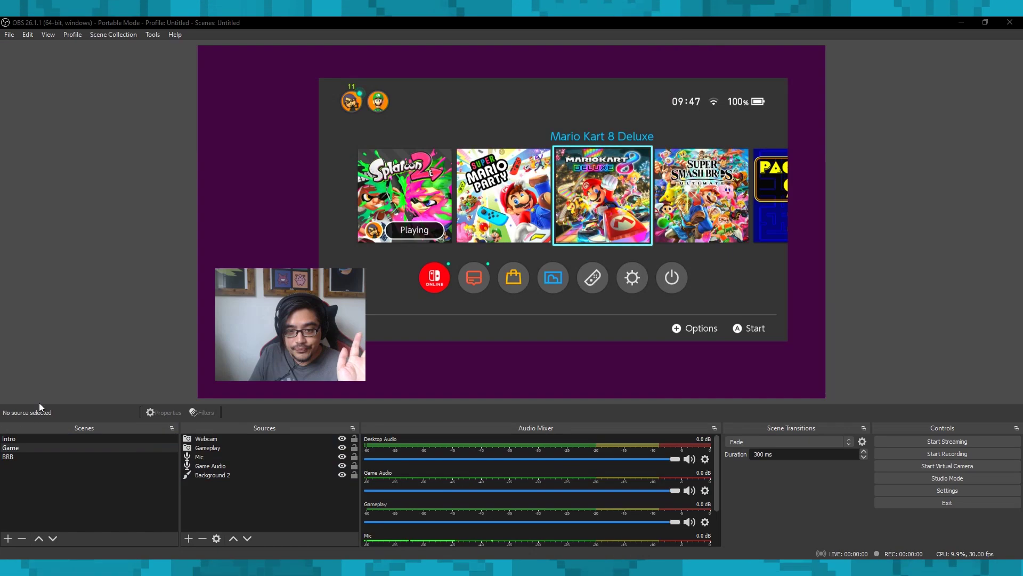
Preview the Intro, Game and BRB scenes in turn, finishing on the Game scene.
click(35, 436)
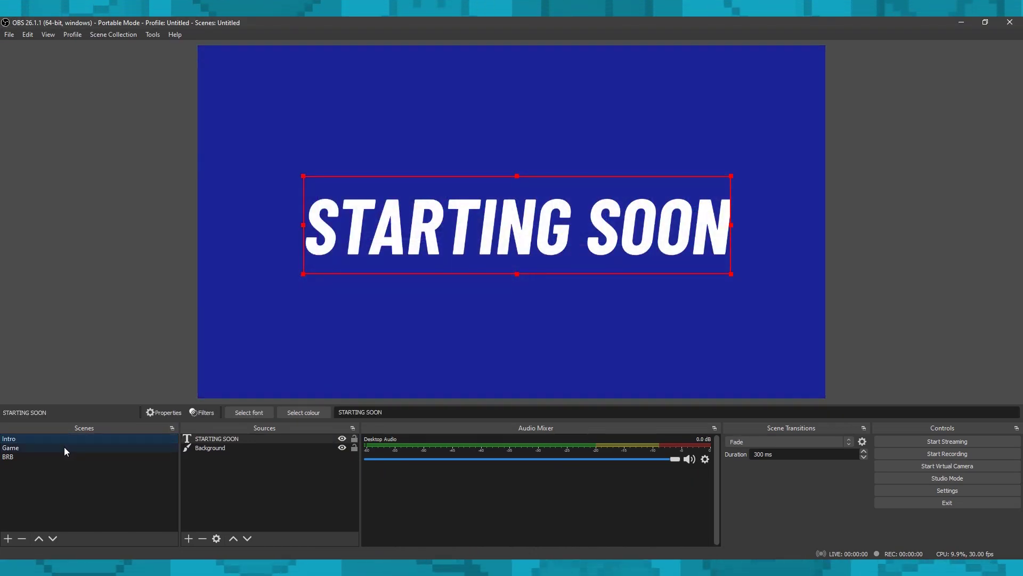
click(64, 446)
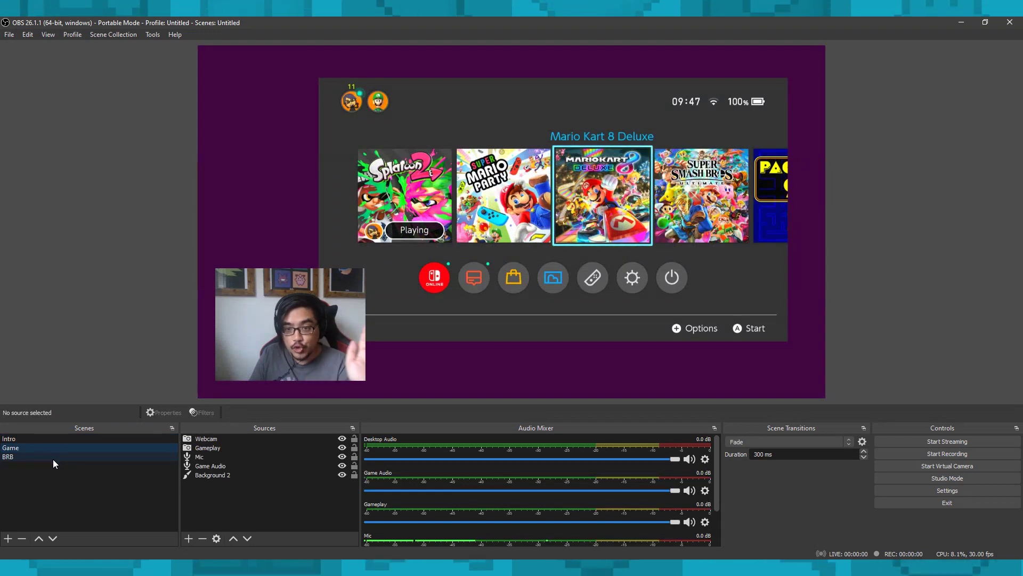
click(53, 459)
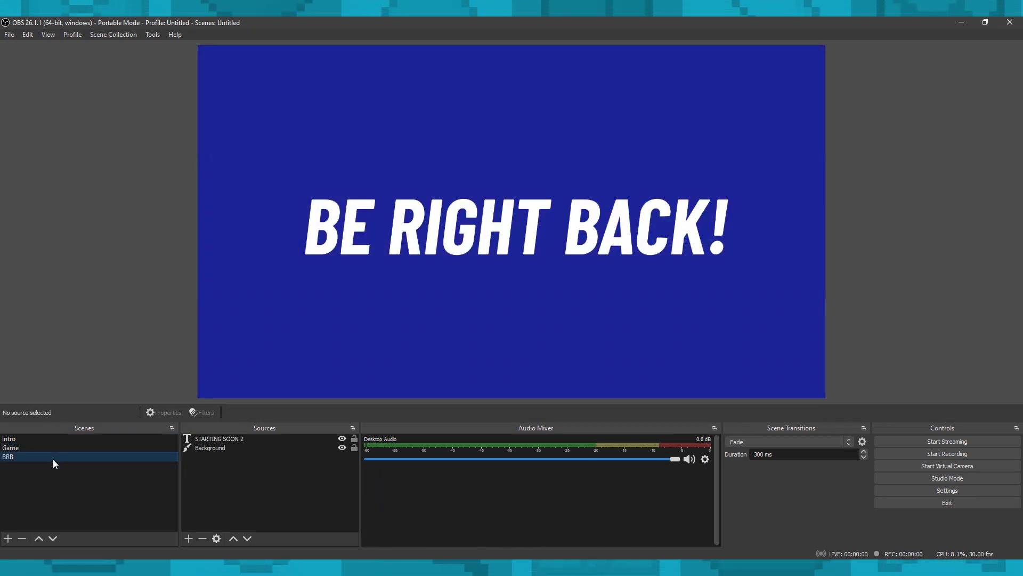
click(68, 449)
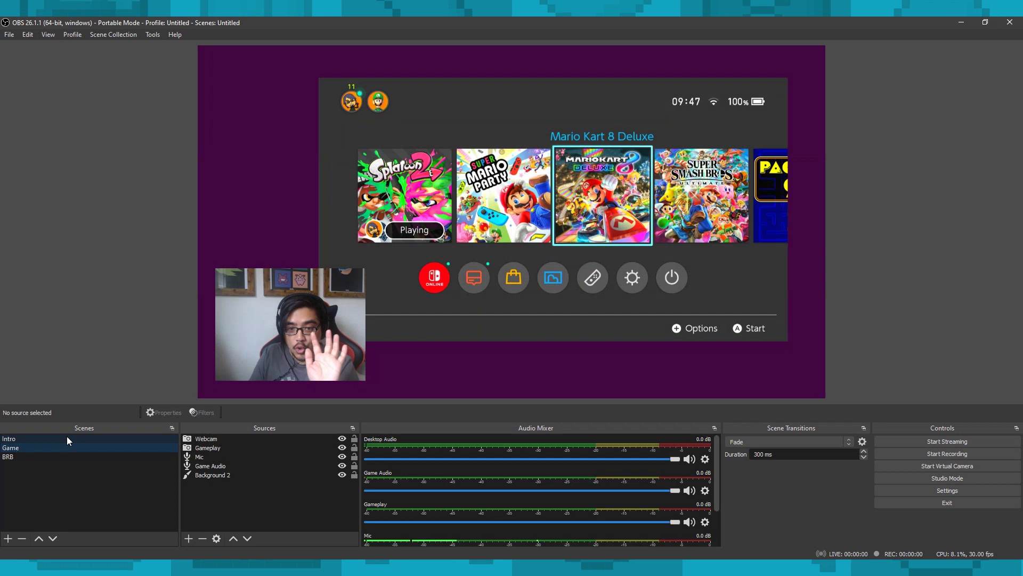
click(67, 437)
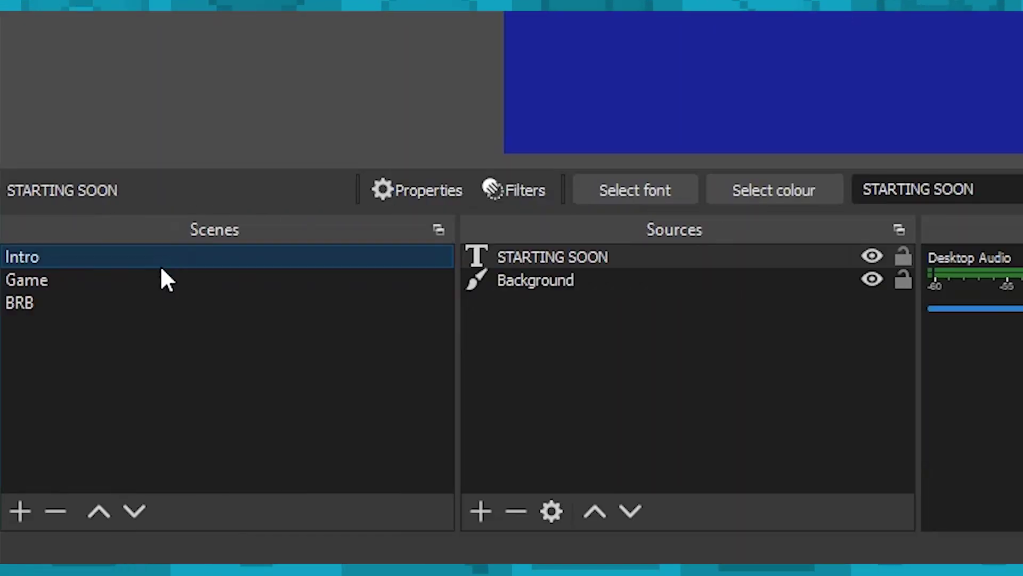
click(161, 284)
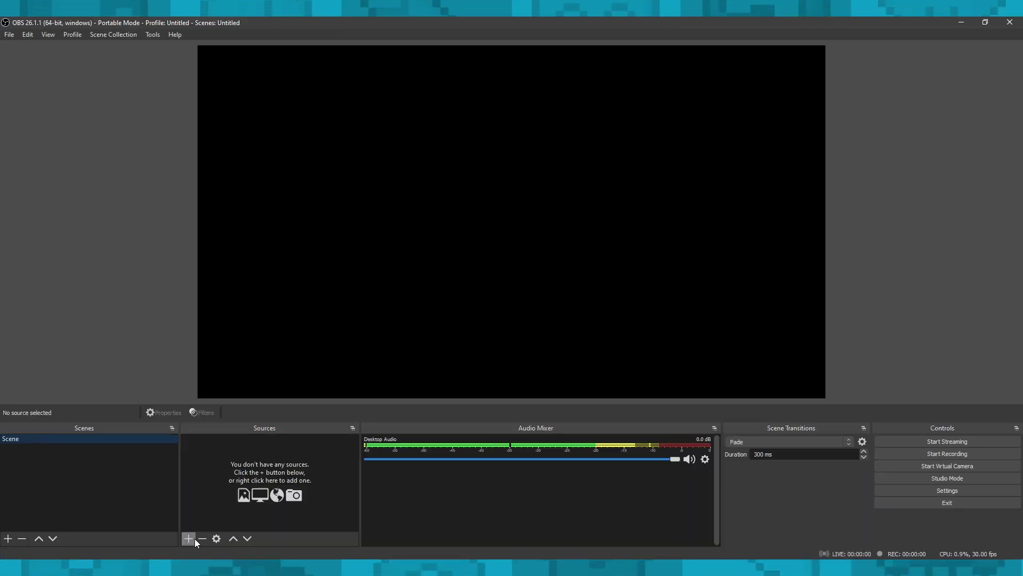
Add a Video Capture Device source using USB Video, showing the Switch home screen.
click(189, 539)
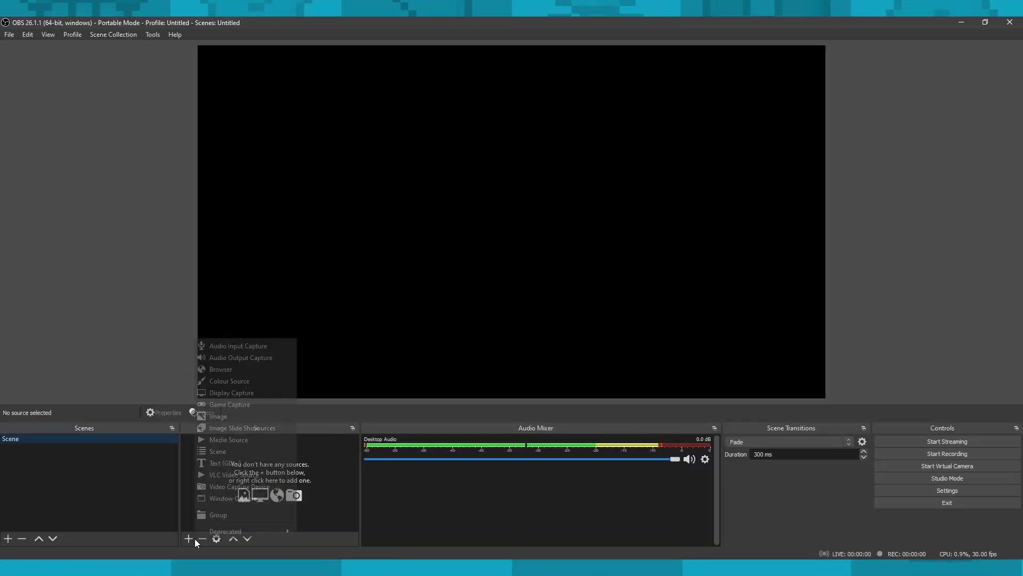
click(274, 485)
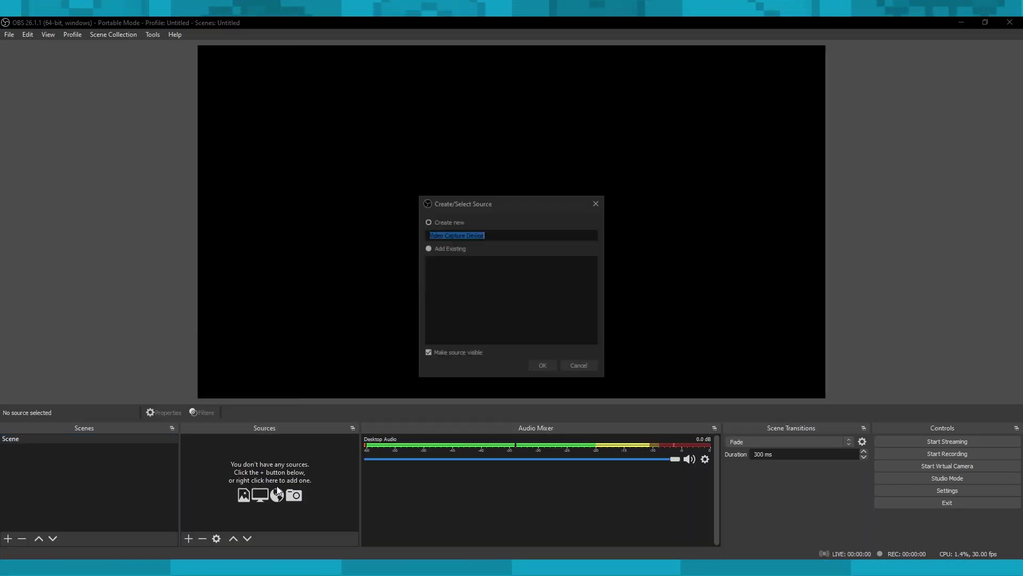
text(Webcam)
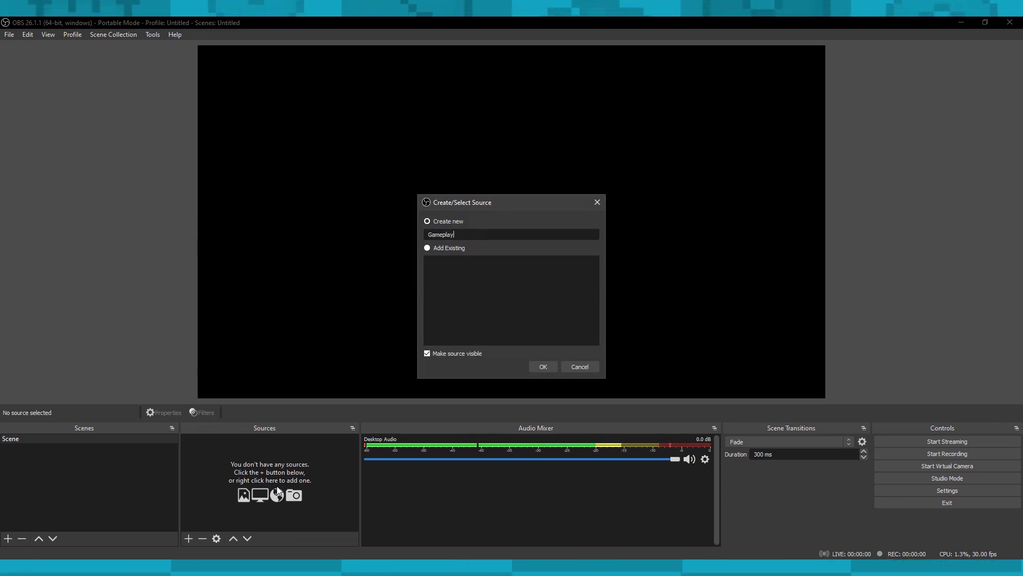
key(Return)
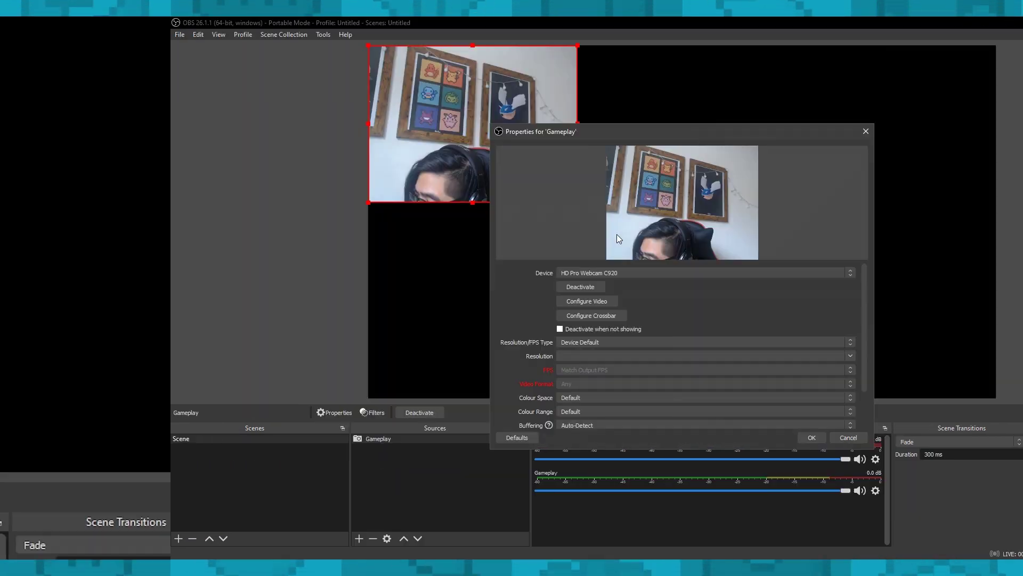
click(446, 267)
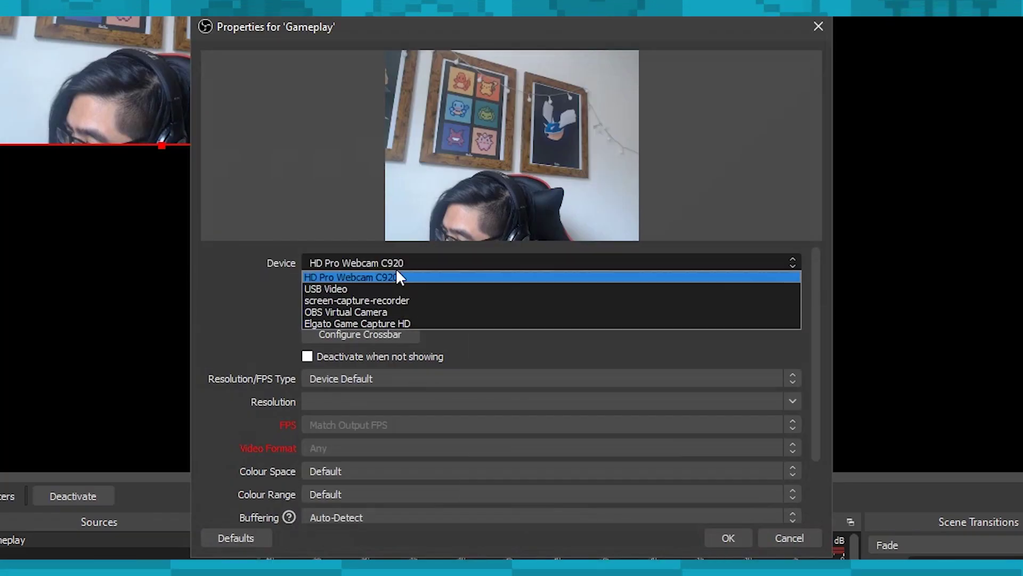
click(388, 290)
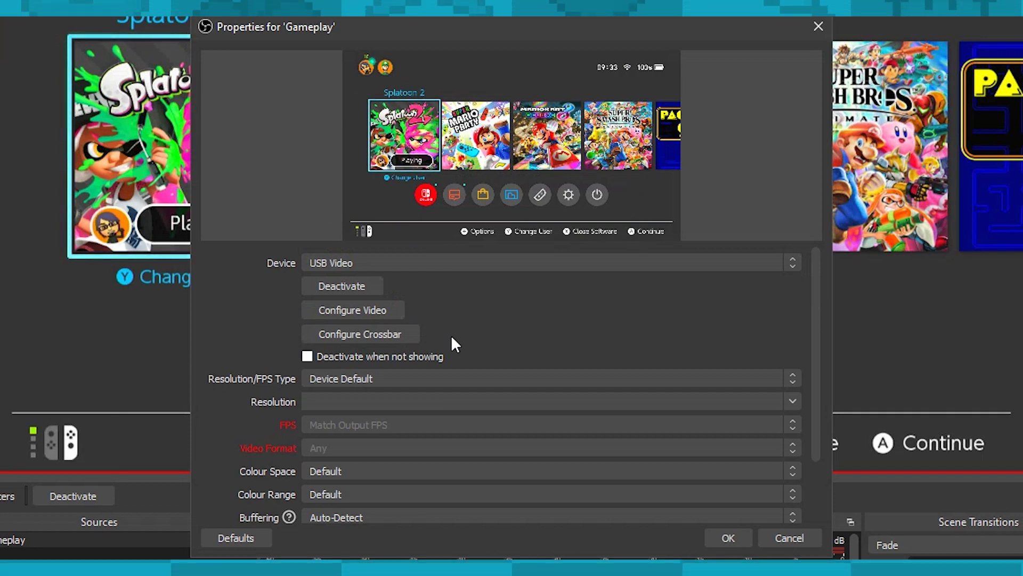
click(728, 537)
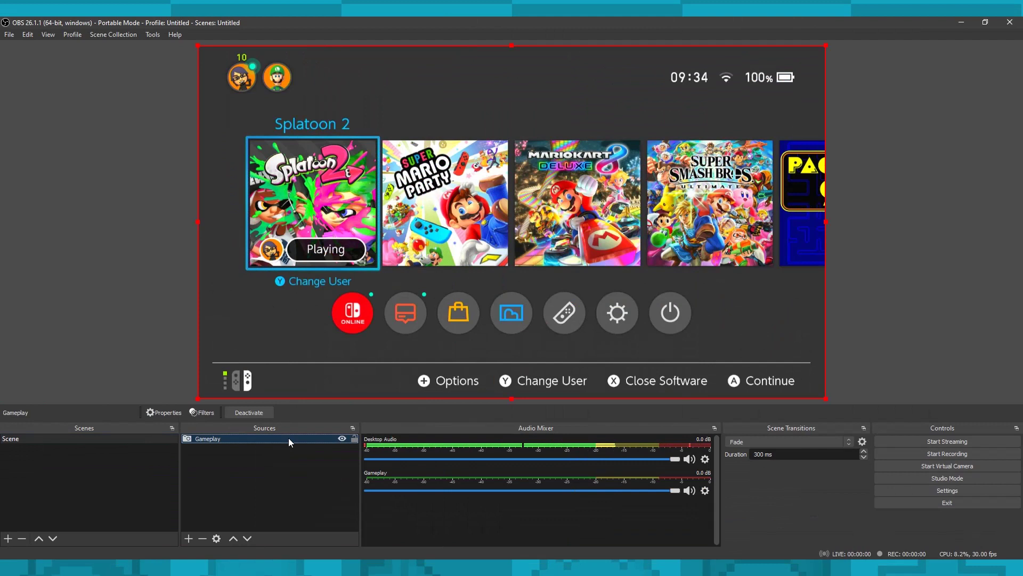
Set the Gameplay source to a Custom resolution of 1920x1080 at 60 FPS.
right_click(289, 437)
click(302, 427)
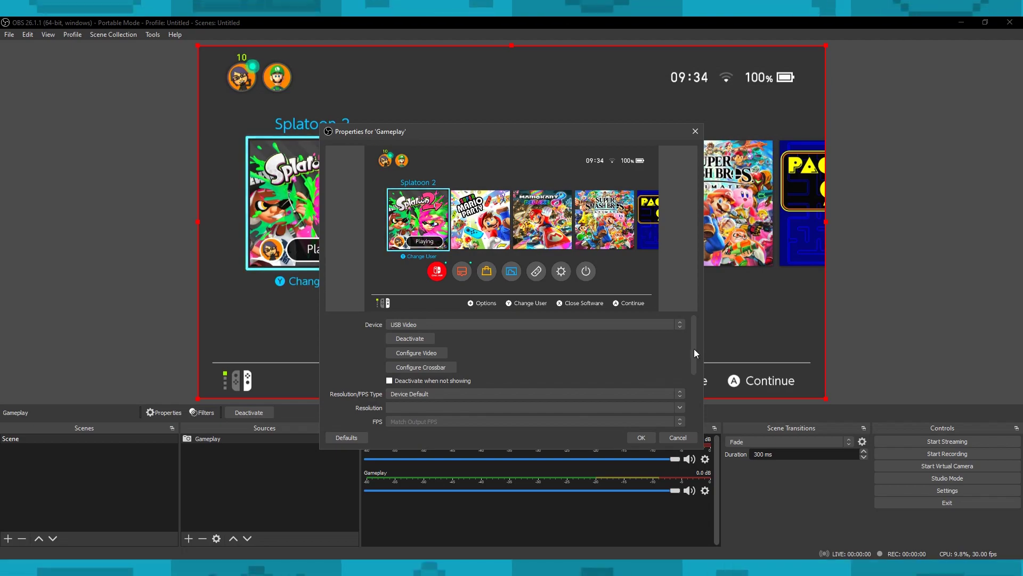
drag(693, 348, 693, 364)
click(624, 366)
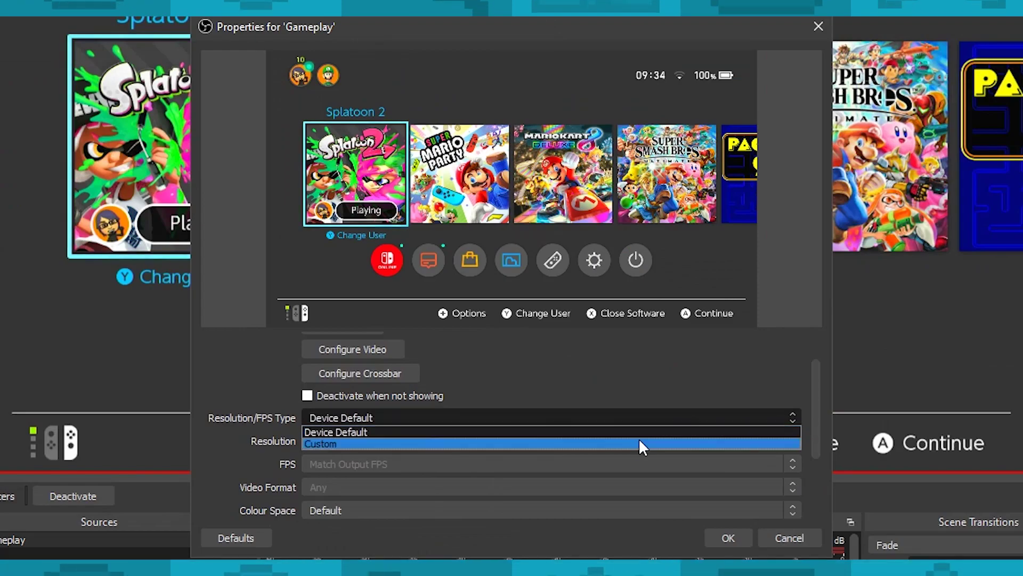
click(607, 380)
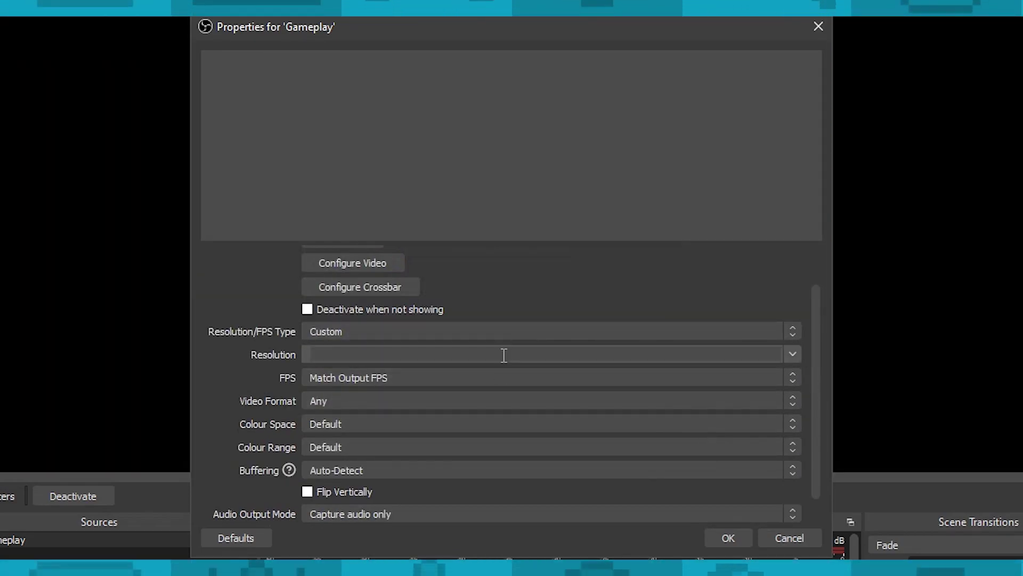
click(792, 359)
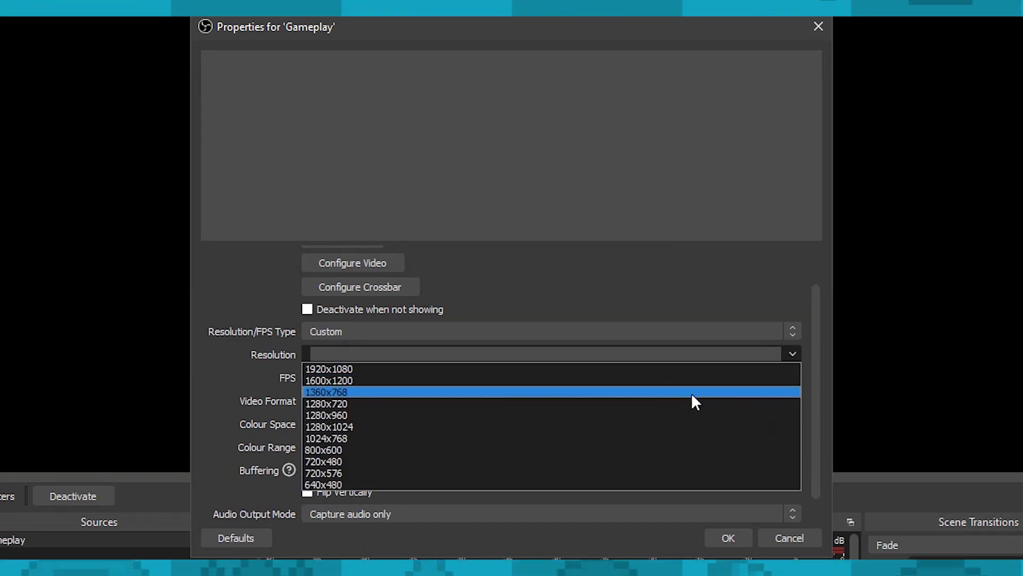
click(696, 369)
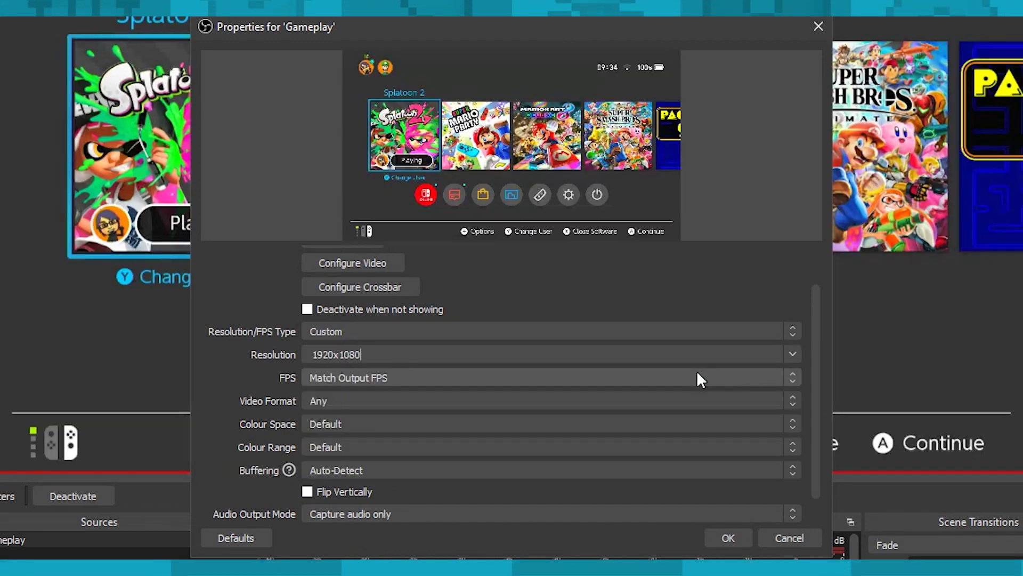
click(792, 379)
click(717, 414)
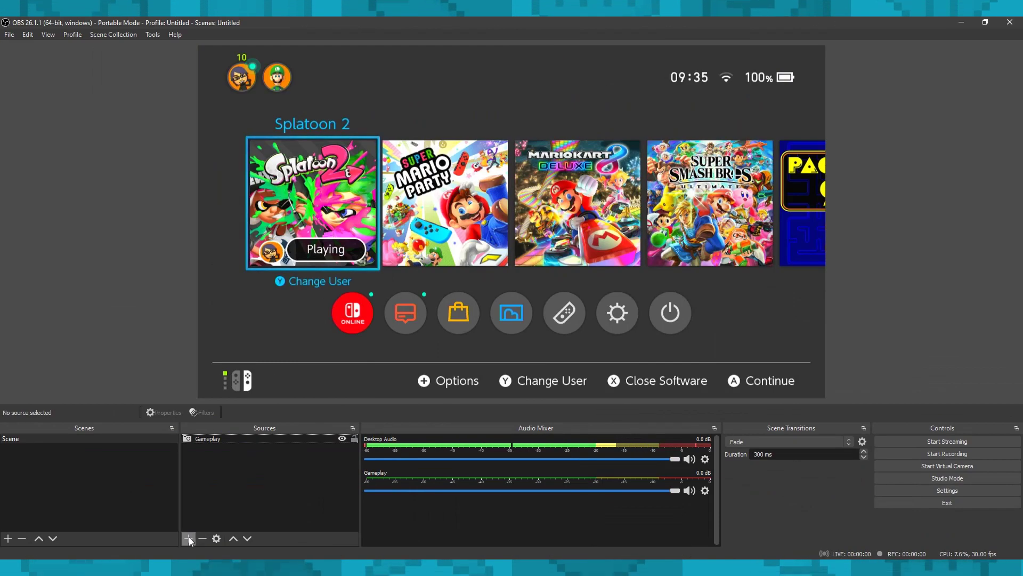
Add an Audio Input Capture named Game Audio using Digital Audio Interface (2- USB Digital Audio).
click(189, 538)
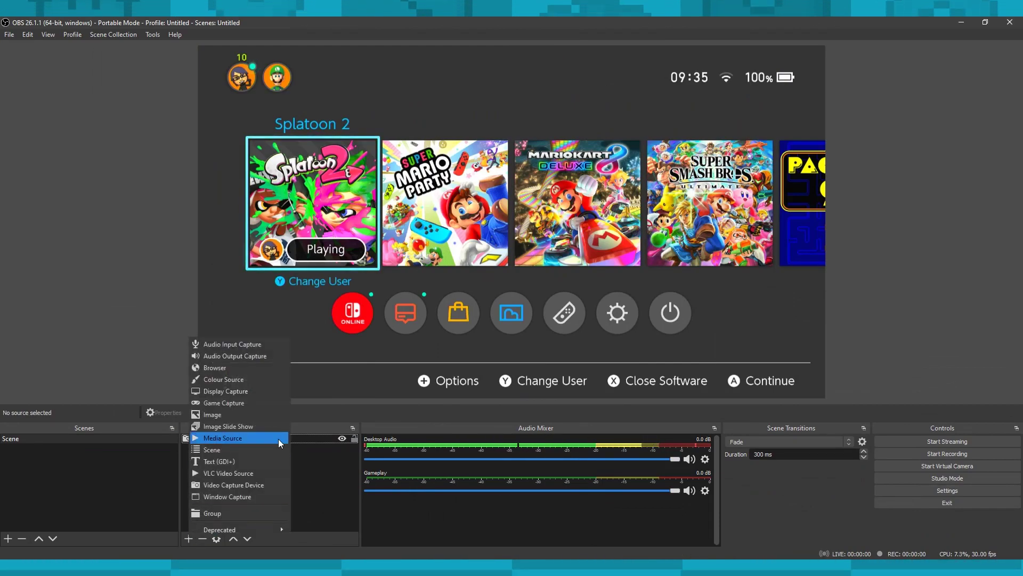
click(265, 345)
text(Game Audio)
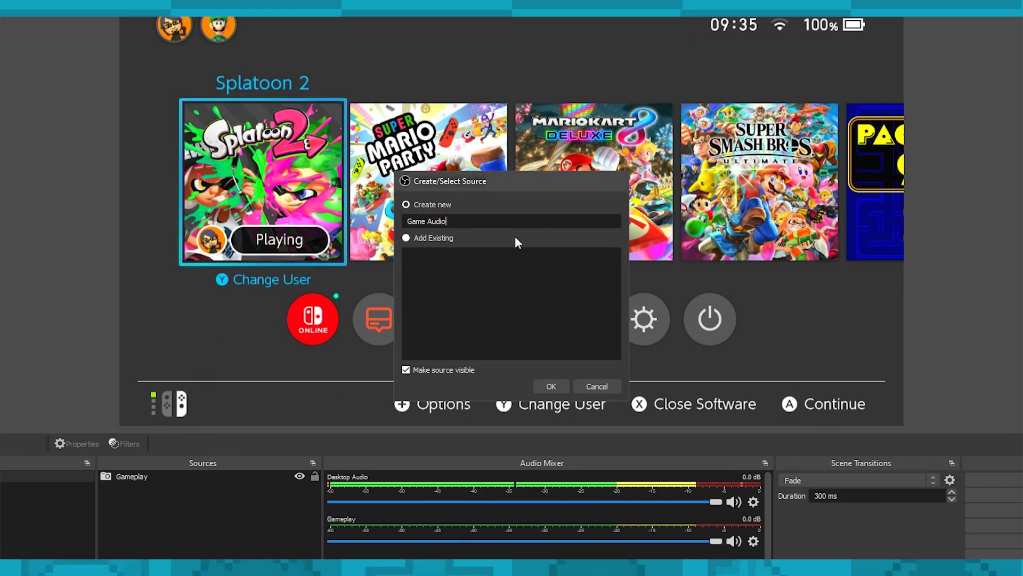
key(Return)
click(476, 123)
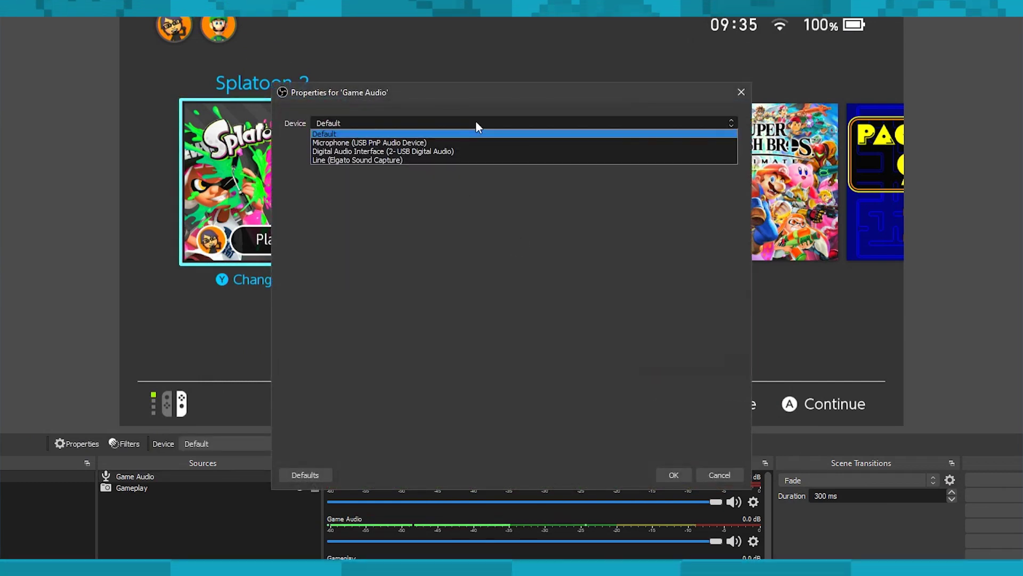
click(481, 151)
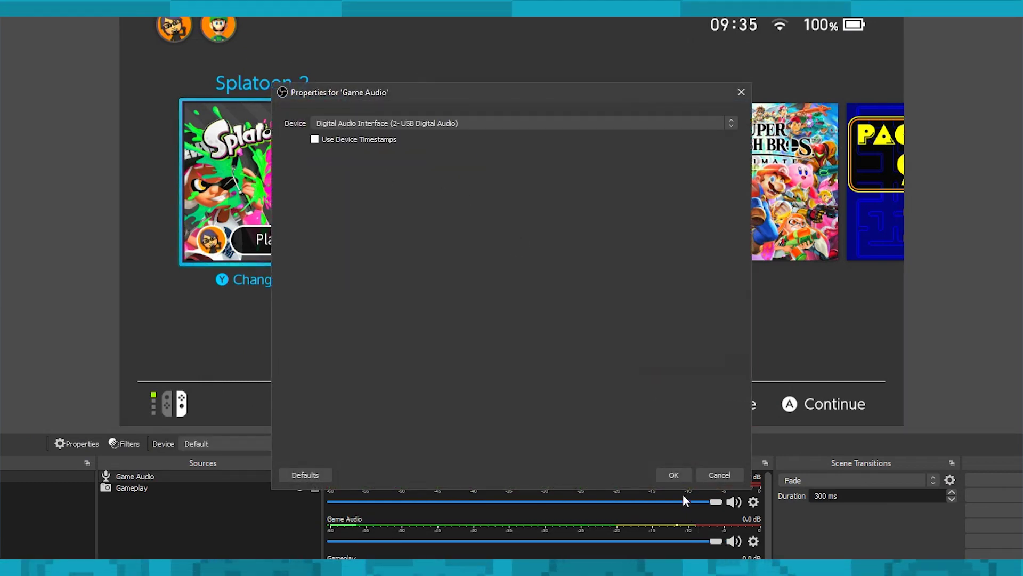
click(680, 474)
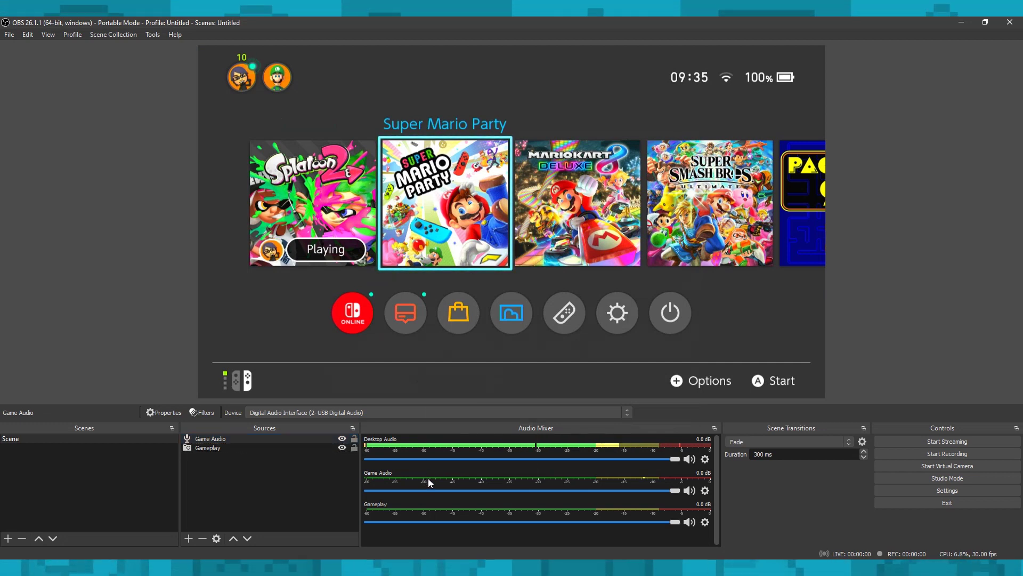
In Advanced Audio Properties, switch Game Audio monitoring to Monitor and Output, then close.
right_click(428, 478)
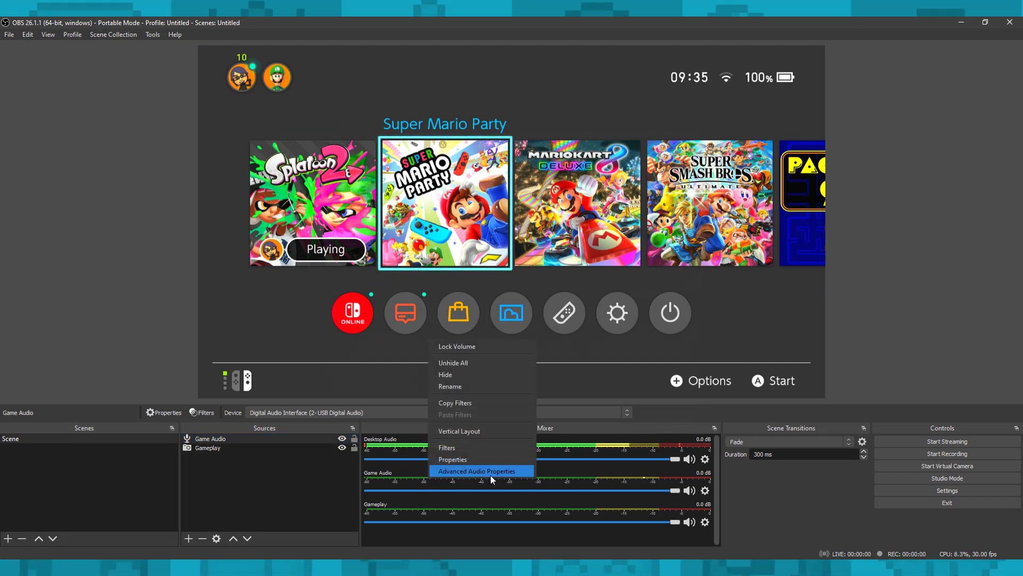
click(525, 470)
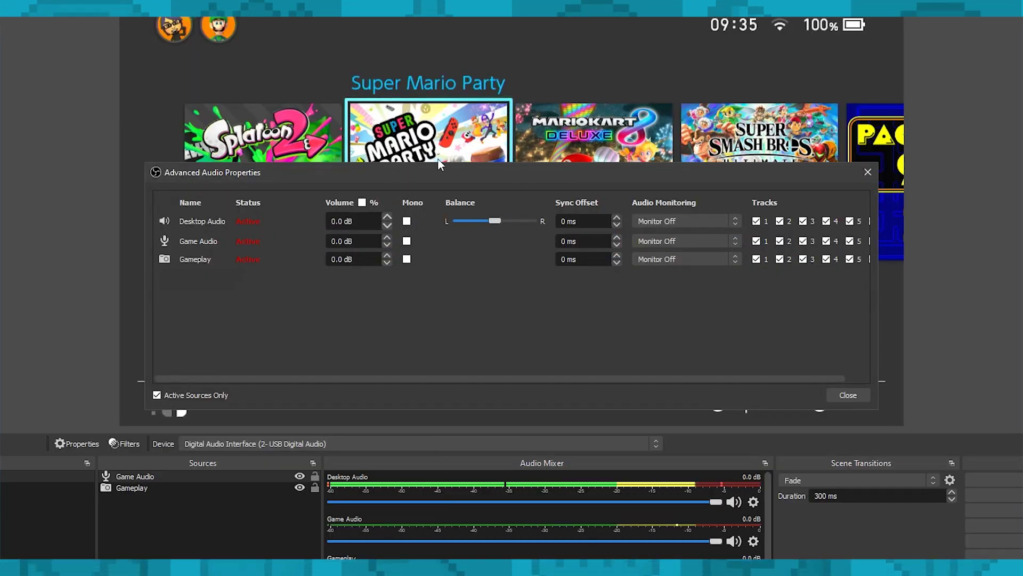
click(685, 241)
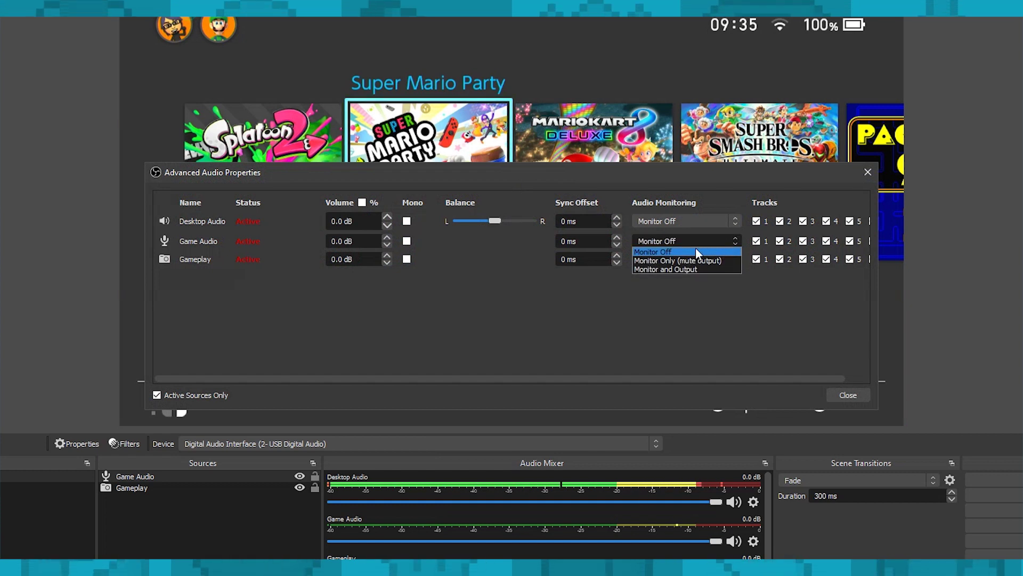
click(695, 268)
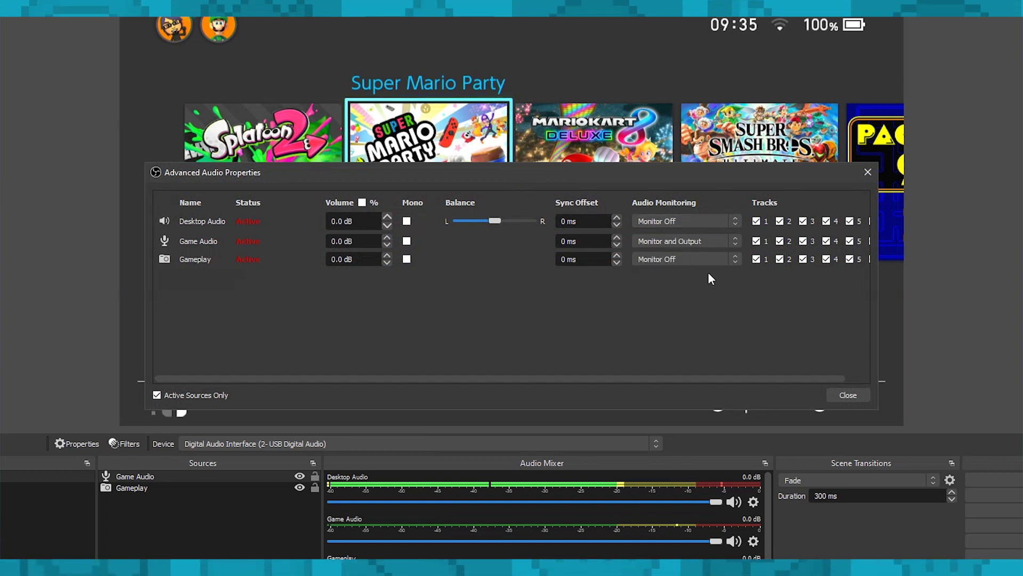
click(839, 395)
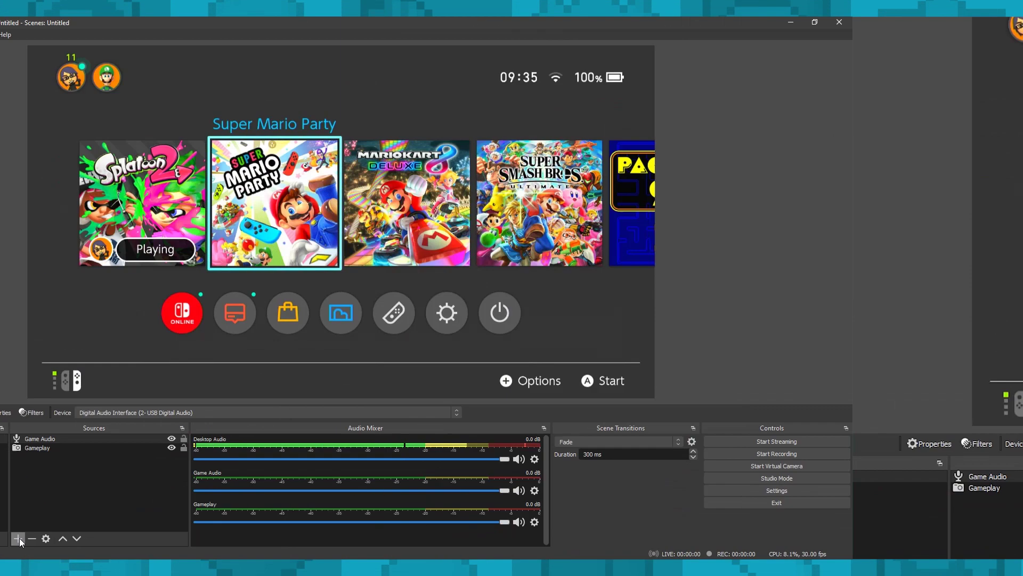
Add a Mic audio input source using the USB PnP microphone.
click(188, 538)
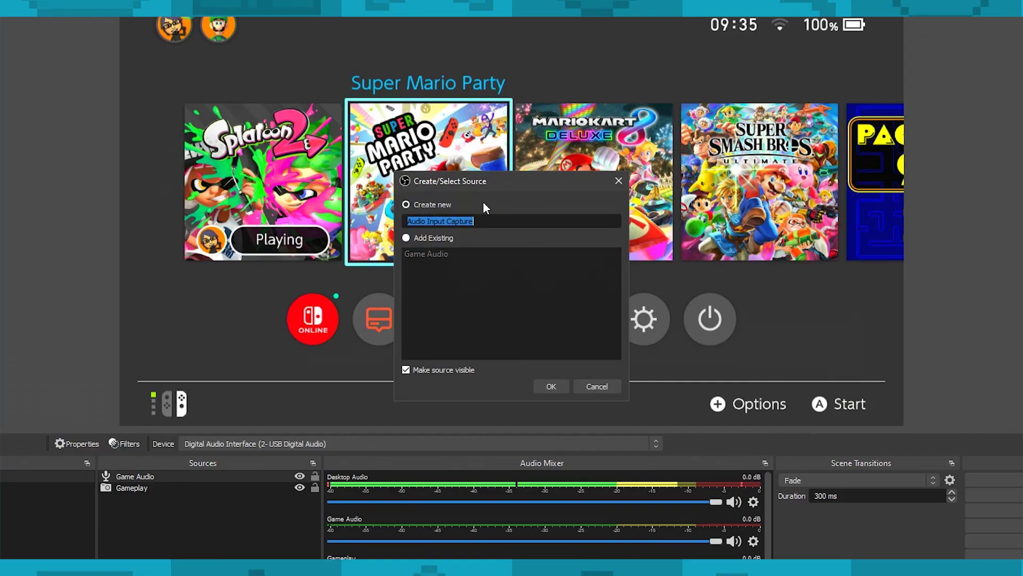
text(Mic)
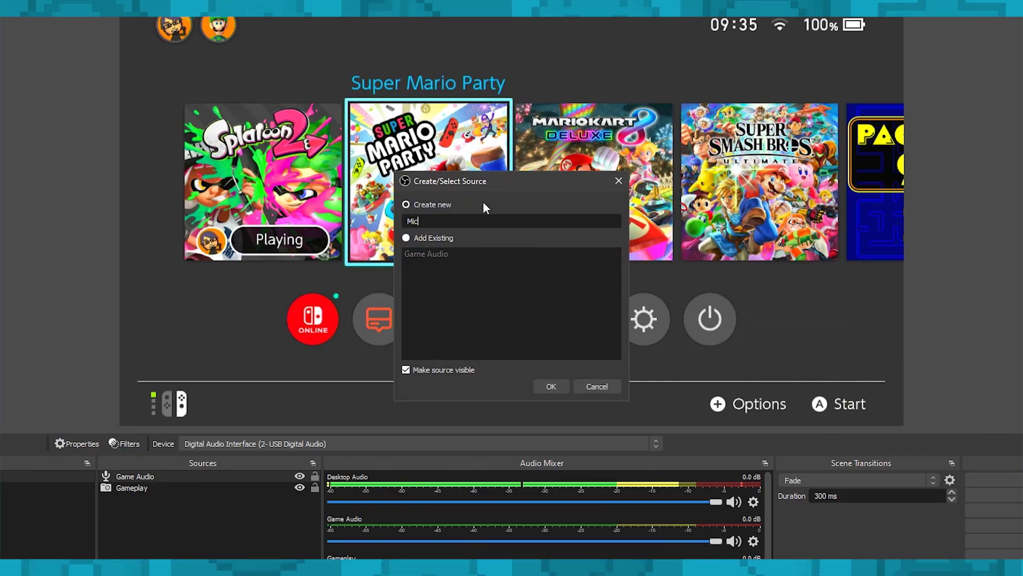
key(Return)
click(388, 122)
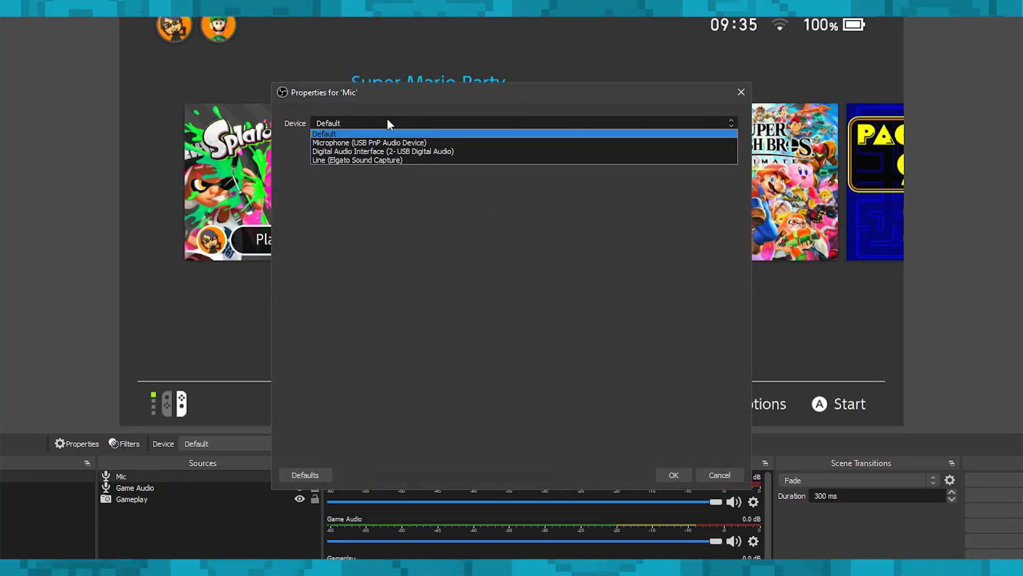
click(374, 143)
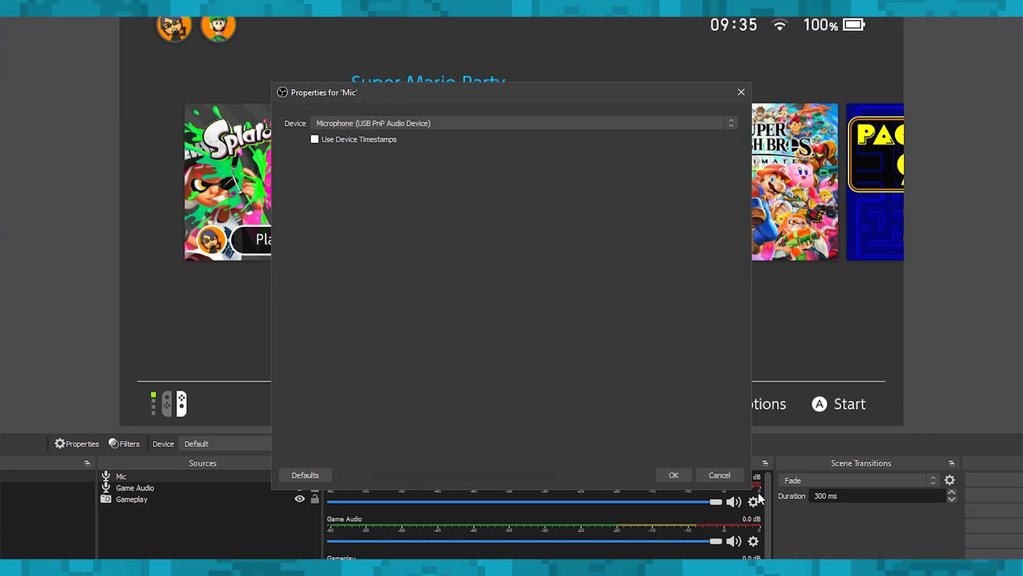
click(664, 473)
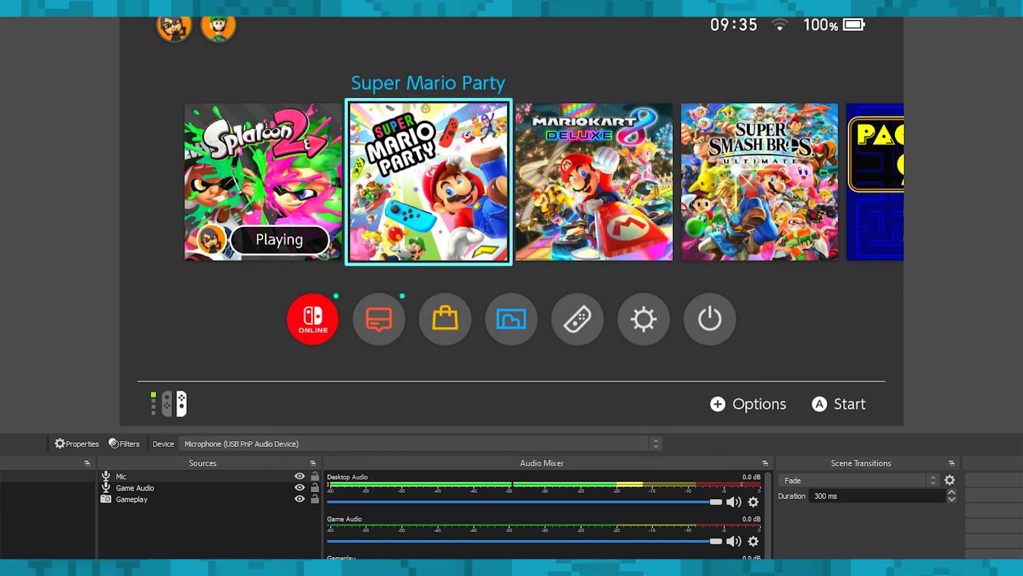
Add a Video Capture Device source named Webcam.
click(105, 566)
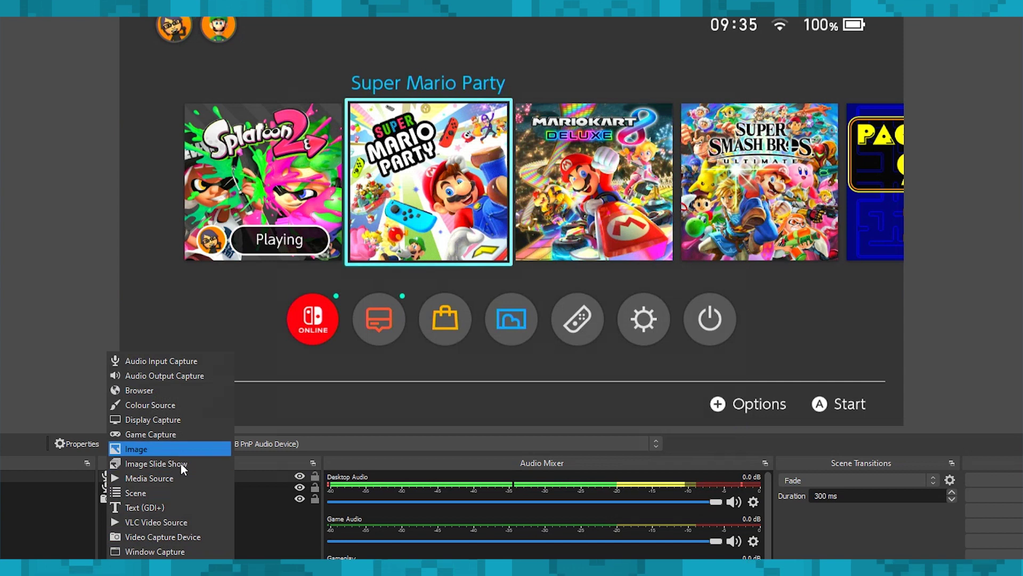
click(173, 536)
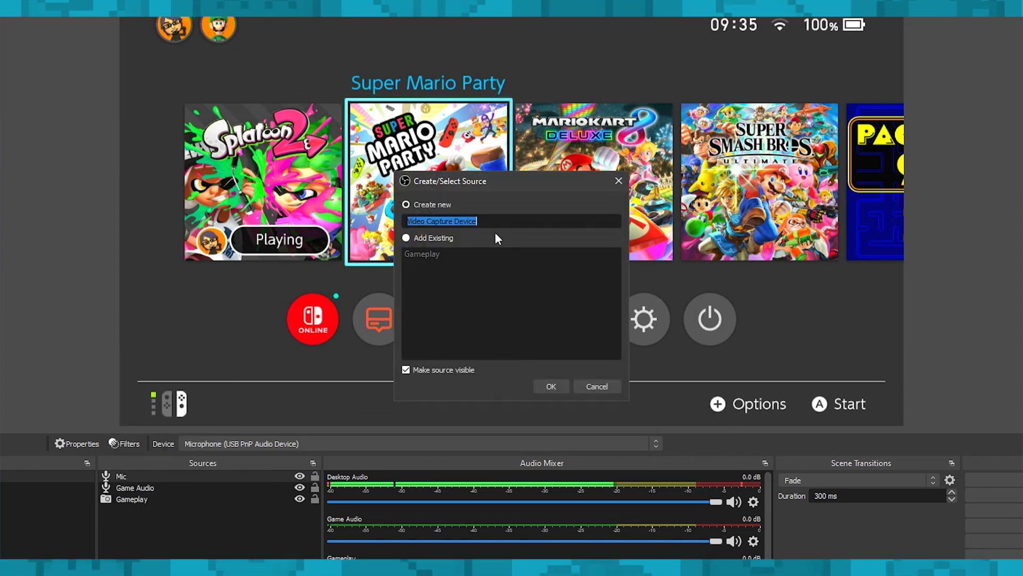
text(Webcam)
key(Return)
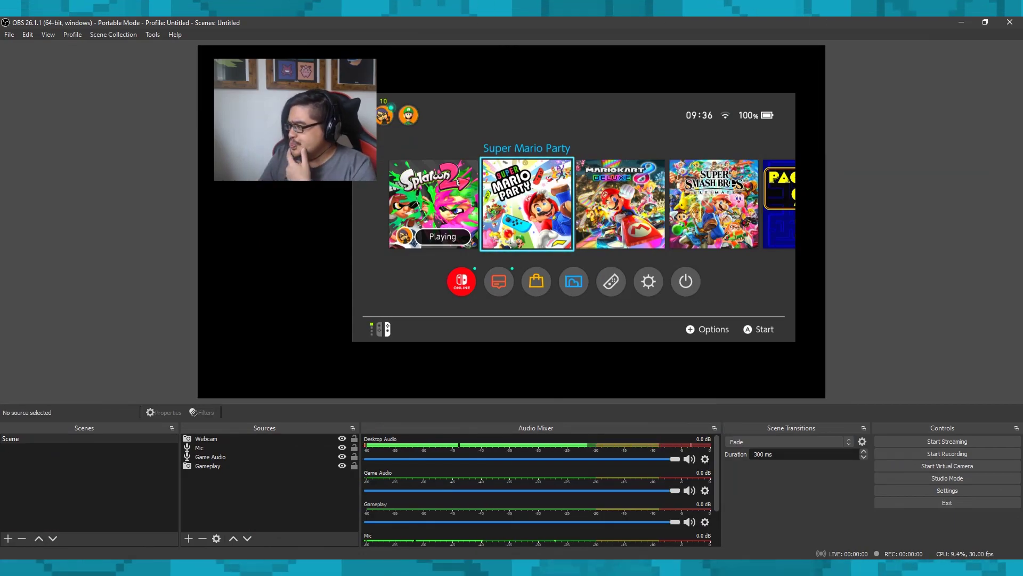
In Settings, set the stream service to Twitch and connect the account.
click(9, 34)
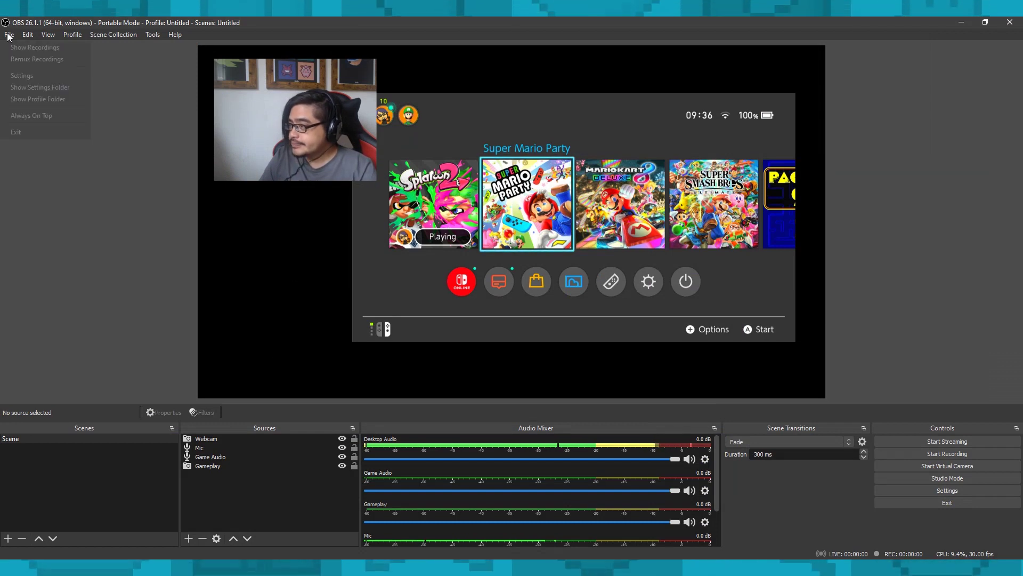
click(40, 75)
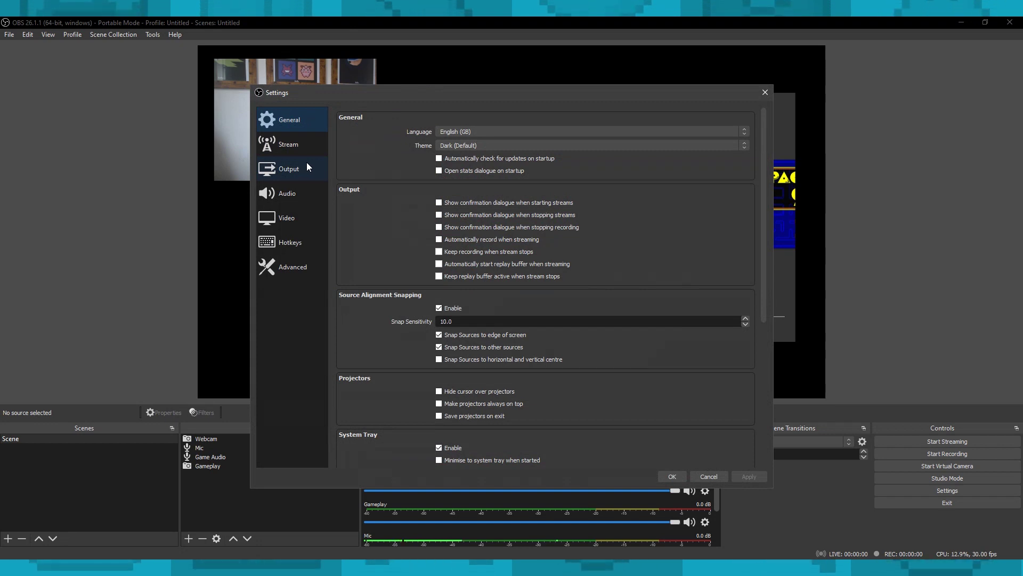
click(297, 149)
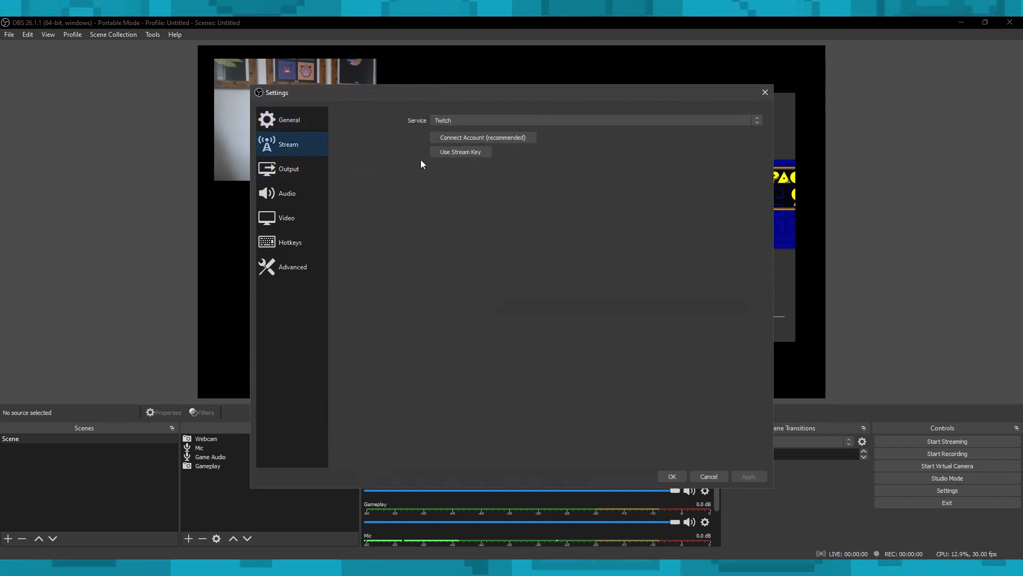
click(521, 140)
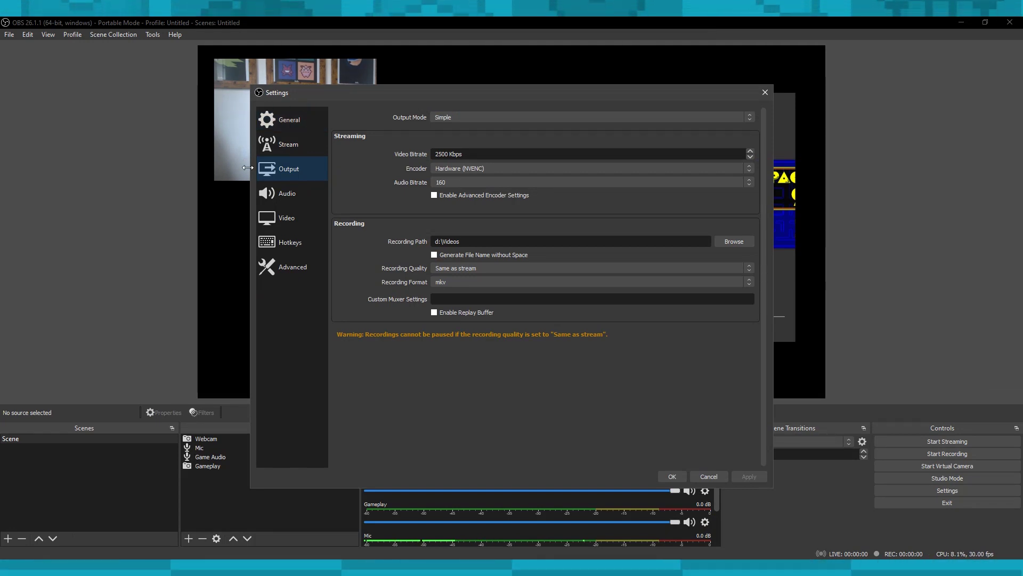
Raise the streaming video bitrate from 2500 to 4000 Kbps and save the settings.
triple_click(480, 153)
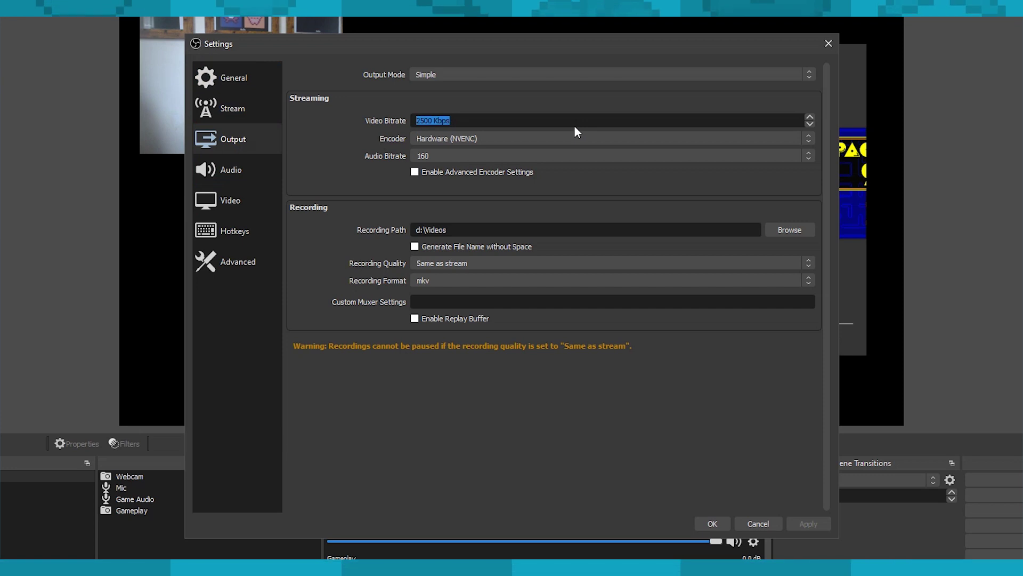
text(4000)
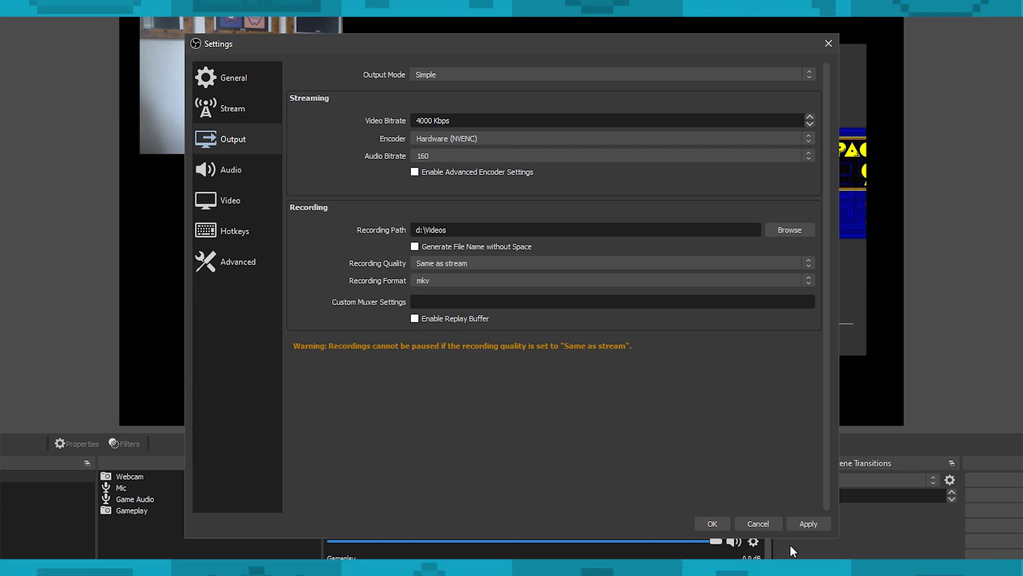
click(714, 523)
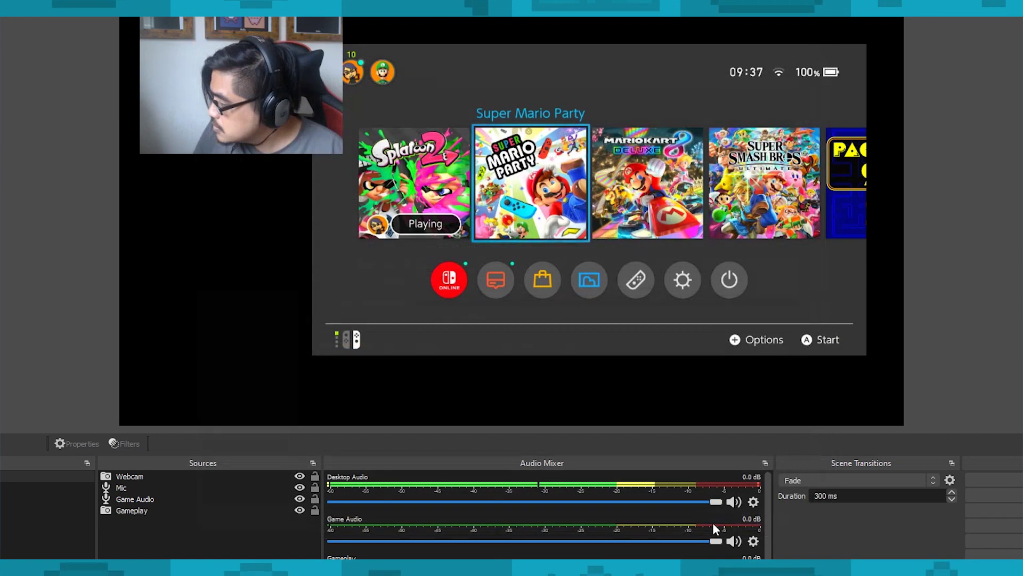